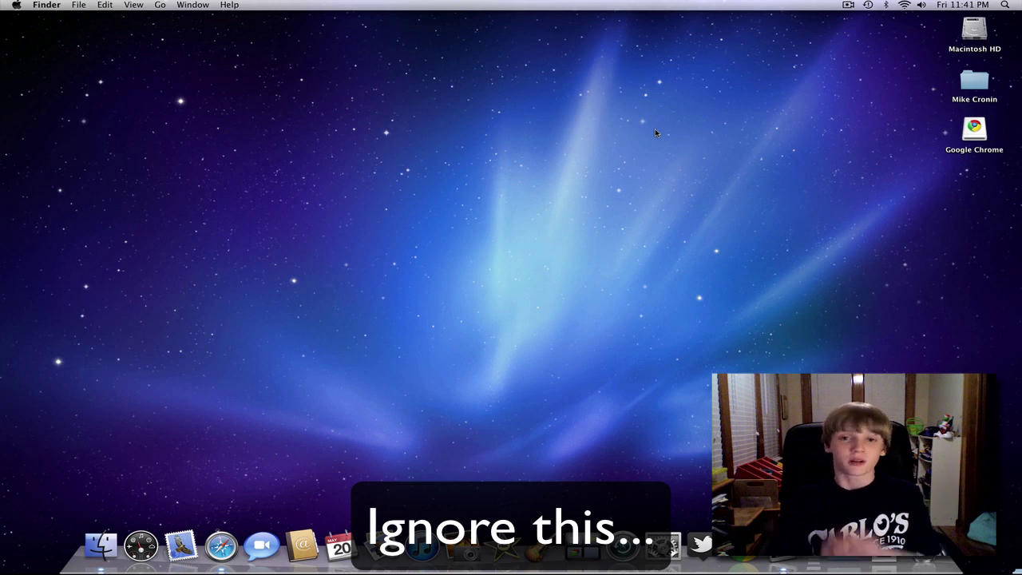
Step: View this Mac's system information in About This Mac, then close it
{"action": "left_click", "coordinate": [16, 5]}
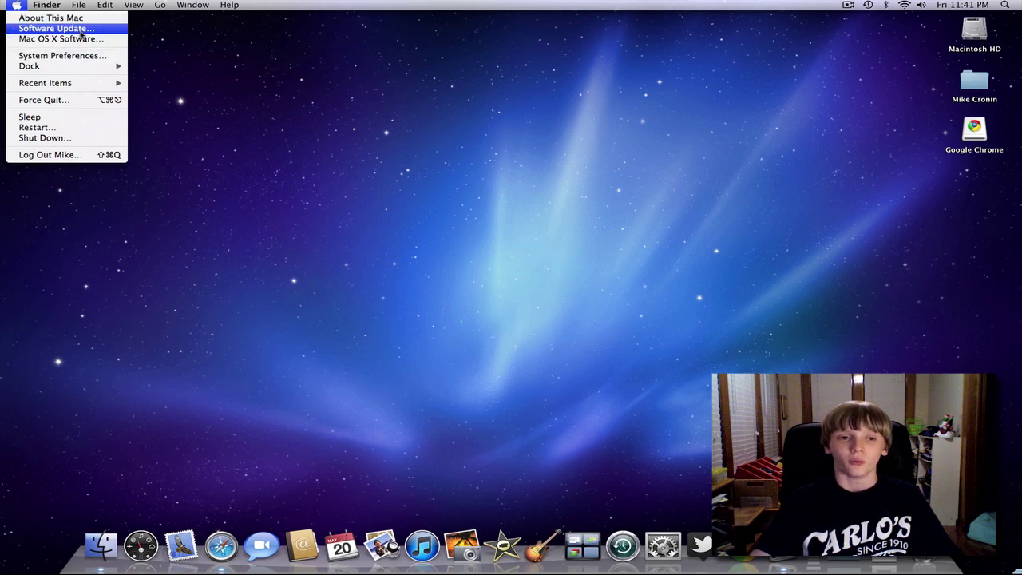
{"action": "left_click", "coordinate": [80, 18]}
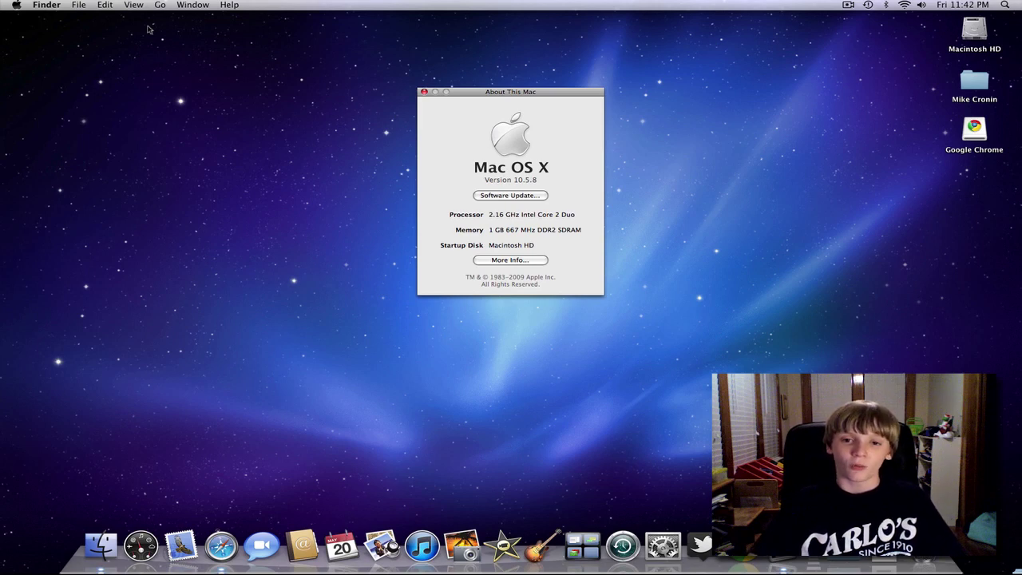
{"action": "left_click", "coordinate": [424, 92]}
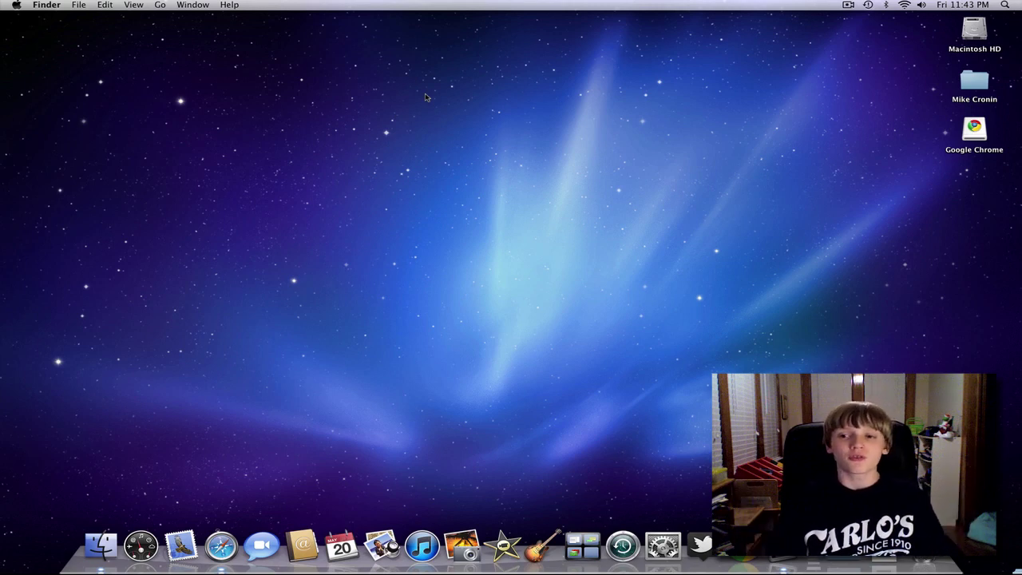
Step: Open the Google Chrome disk image and copy Chrome into the Applications folder
{"action": "double_click", "coordinate": [973, 132]}
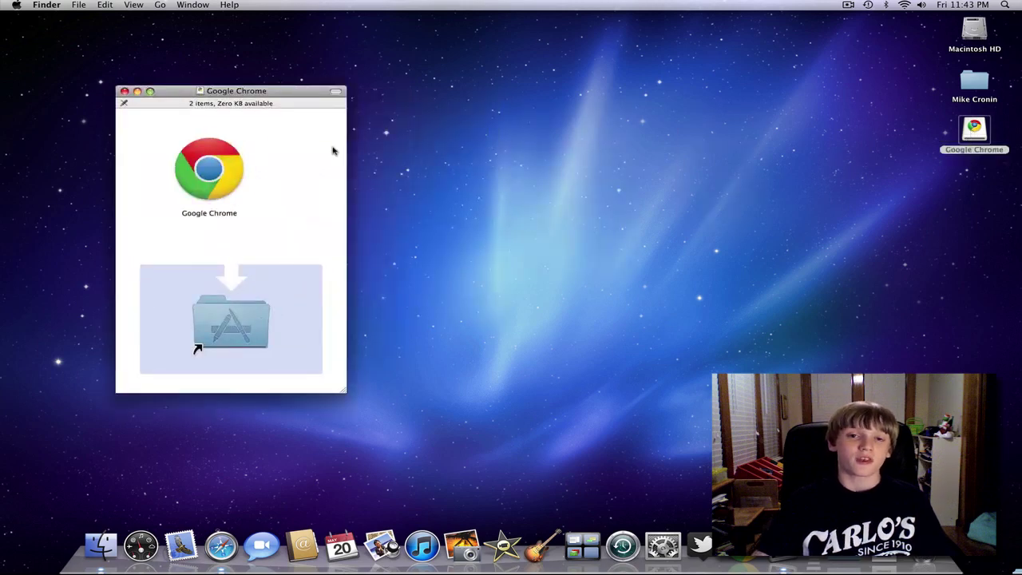
{"action": "left_click_drag", "start_coordinate": [151, 123], "coordinate": [285, 224]}
{"action": "left_click", "coordinate": [272, 207]}
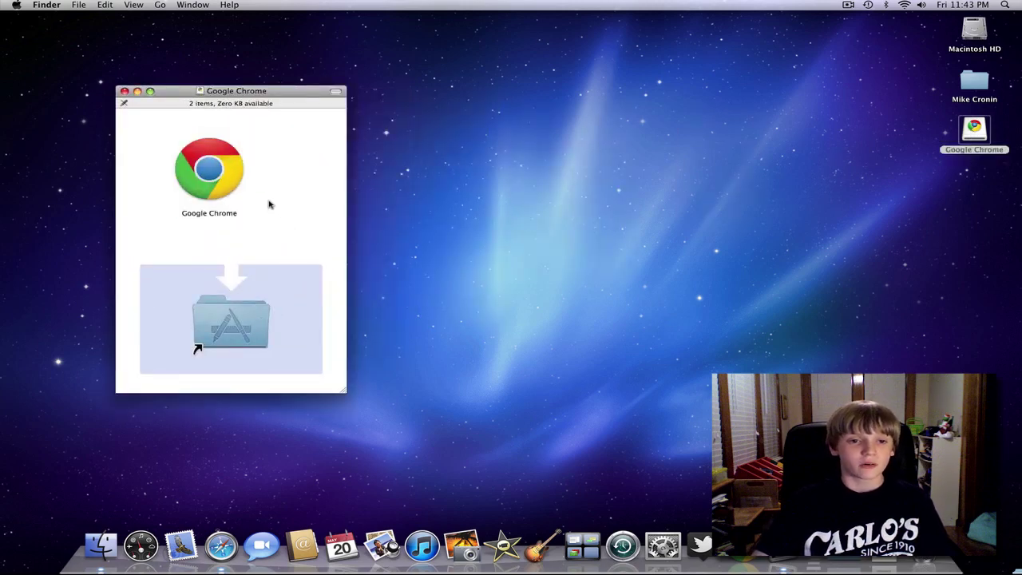
{"action": "left_click_drag", "start_coordinate": [224, 183], "coordinate": [275, 254]}
{"action": "left_click_drag", "start_coordinate": [250, 177], "coordinate": [736, 543]}
{"action": "left_click_drag", "start_coordinate": [197, 348], "coordinate": [197, 348]}
Step: Close the disk image window, confirm opening Chrome, and answer its install prompt
{"action": "key", "text": "cmd+w"}
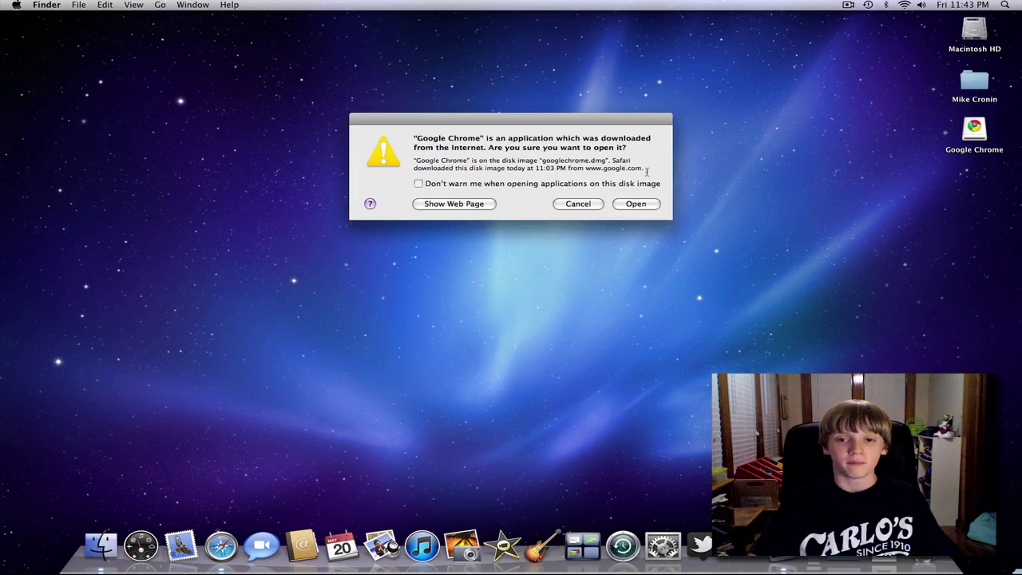
{"action": "left_click", "coordinate": [638, 207]}
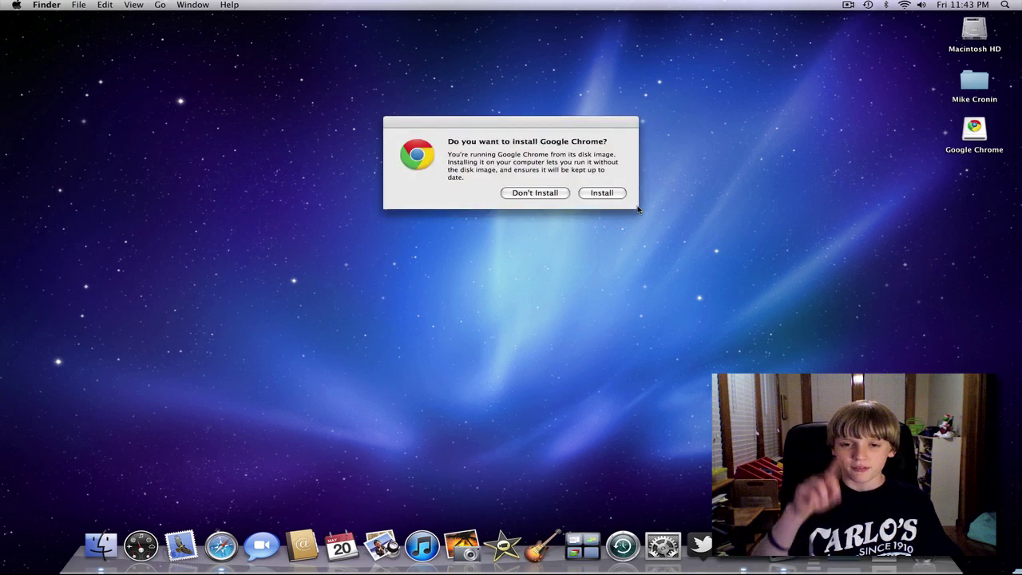
{"action": "left_click", "coordinate": [552, 197]}
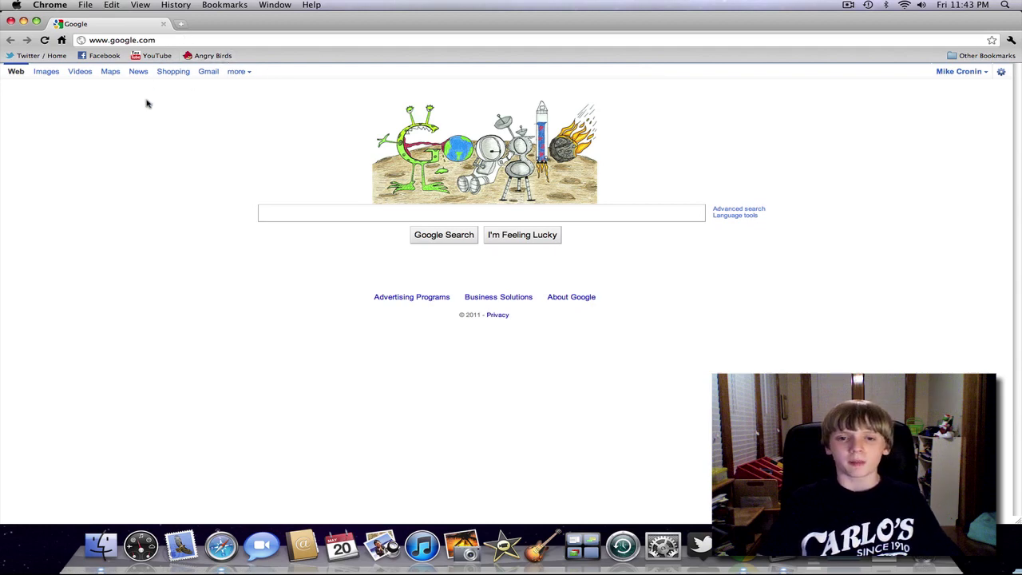
{"action": "left_click", "coordinate": [112, 40]}
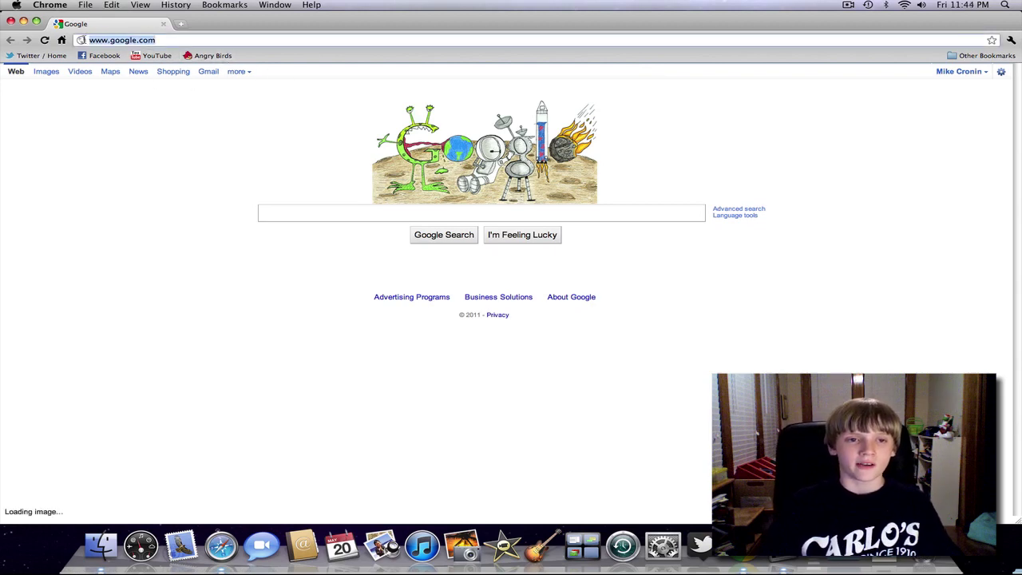
{"action": "key", "text": "BackSpace"}
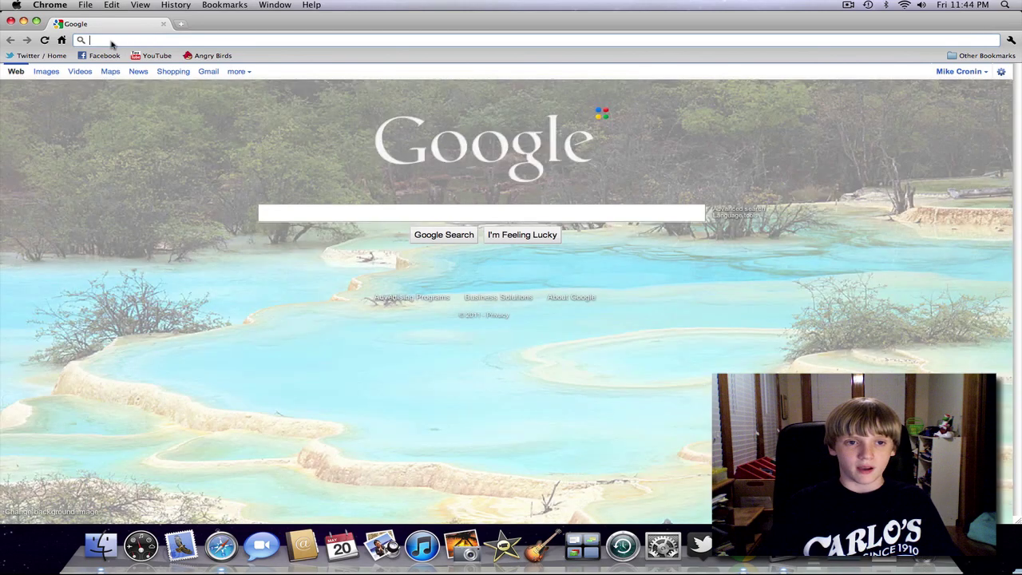
{"action": "right_click", "coordinate": [111, 43]}
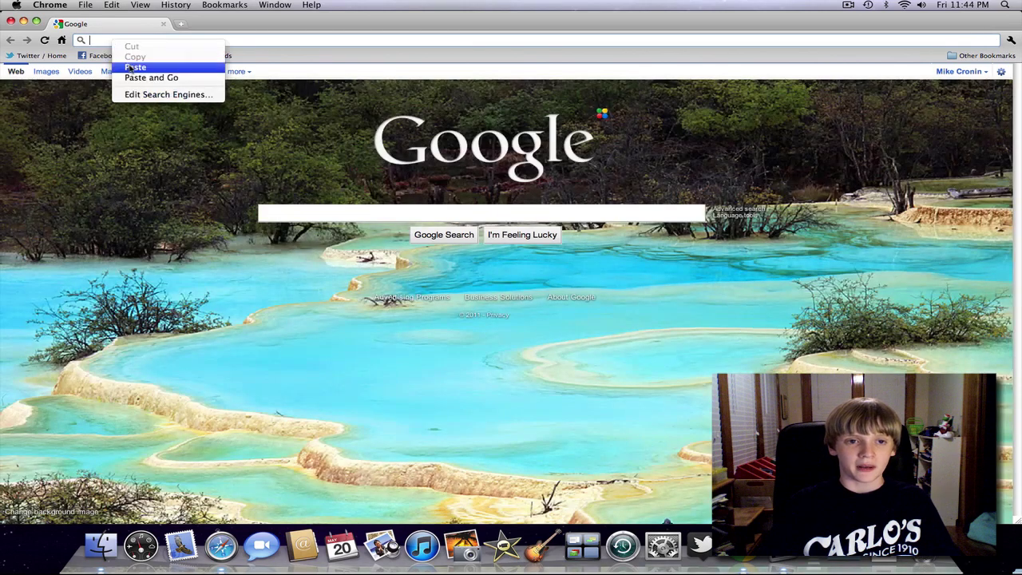
{"action": "left_click", "coordinate": [132, 67]}
{"action": "left_click_drag", "start_coordinate": [710, 40], "coordinate": [240, 42]}
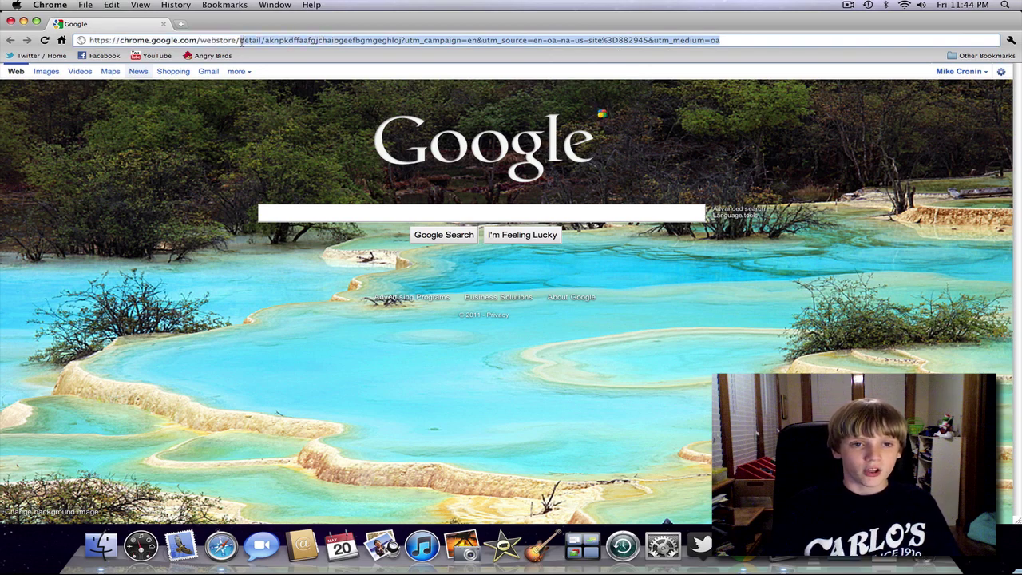
{"action": "key", "text": "BackSpace"}
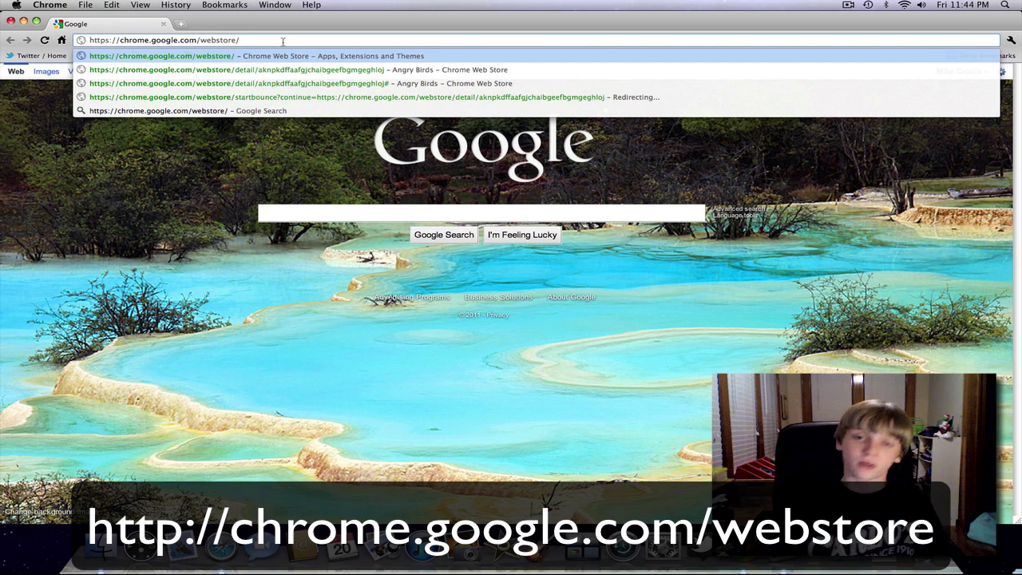
Step: Open the Chrome Web Store, bookmark it on the bookmarks bar, and open Angry Birds
{"action": "left_click", "coordinate": [207, 56]}
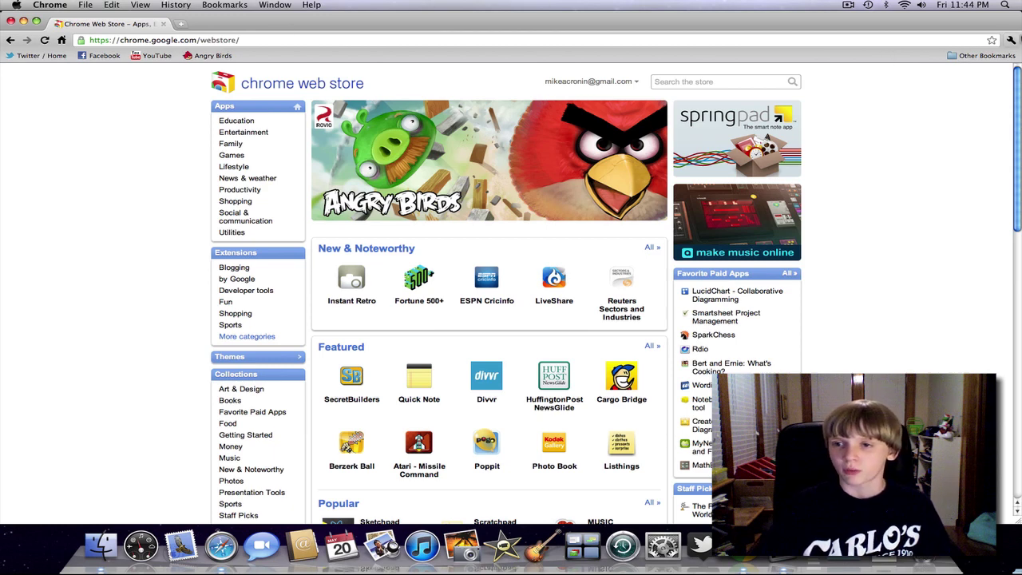
{"action": "left_click", "coordinate": [992, 40]}
{"action": "left_click", "coordinate": [978, 106]}
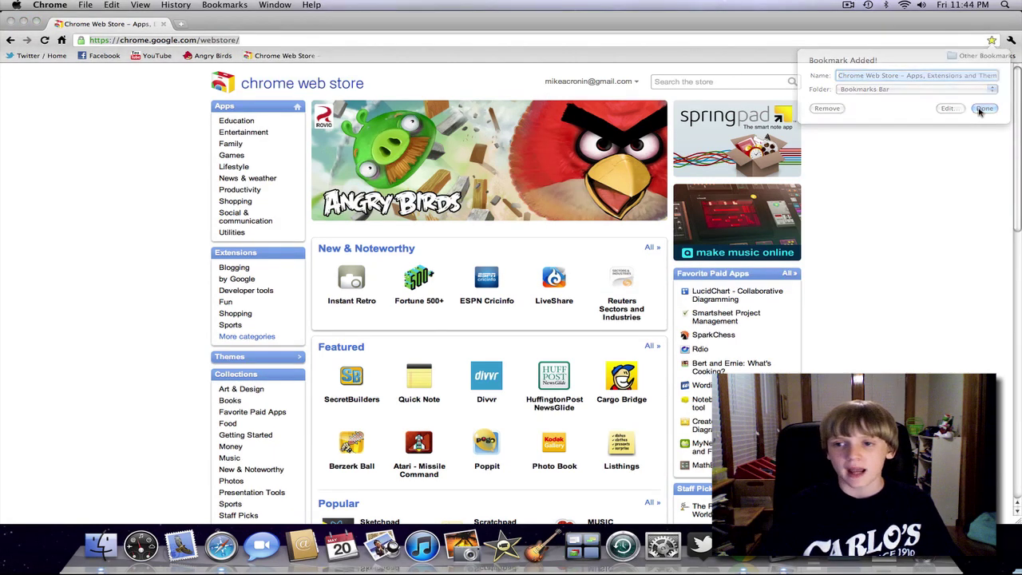
{"action": "left_click", "coordinate": [922, 132]}
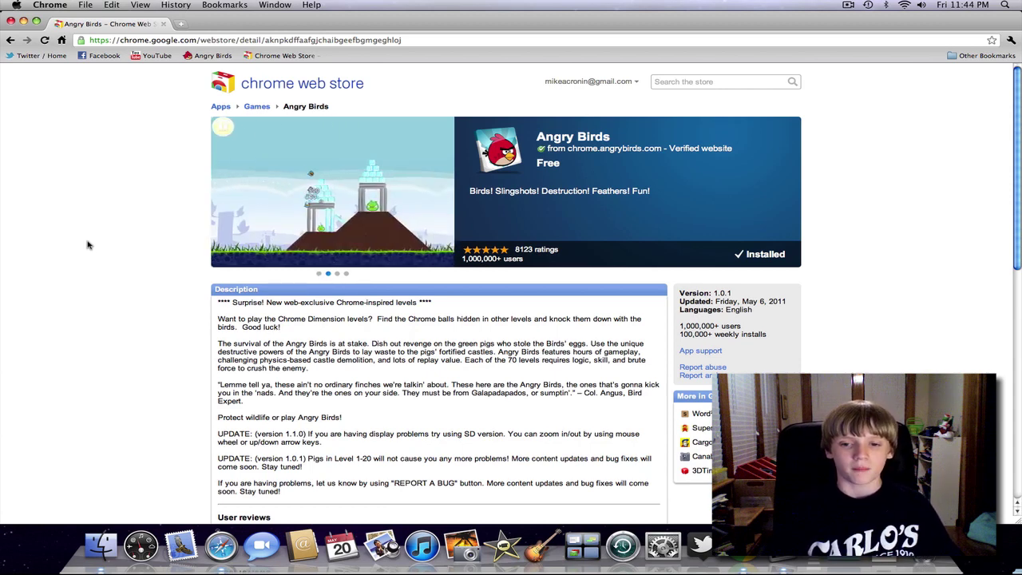
Step: Scroll the Angry Birds store page to check that it shows Installed
{"action": "scroll", "coordinate": [511, 291], "scroll_direction": "down", "scroll_amount": 1}
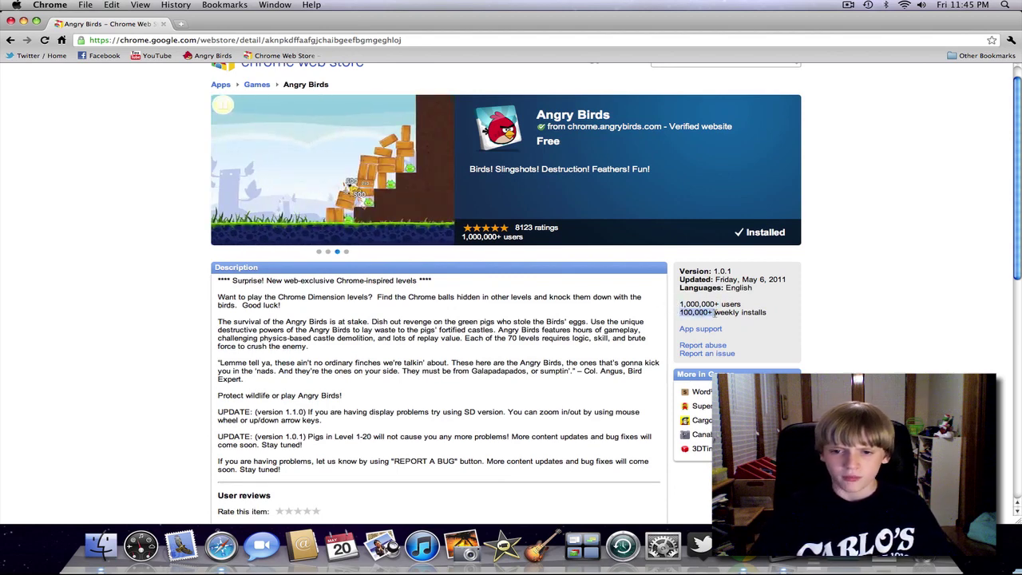
{"action": "scroll", "coordinate": [708, 334], "scroll_direction": "up", "scroll_amount": 1}
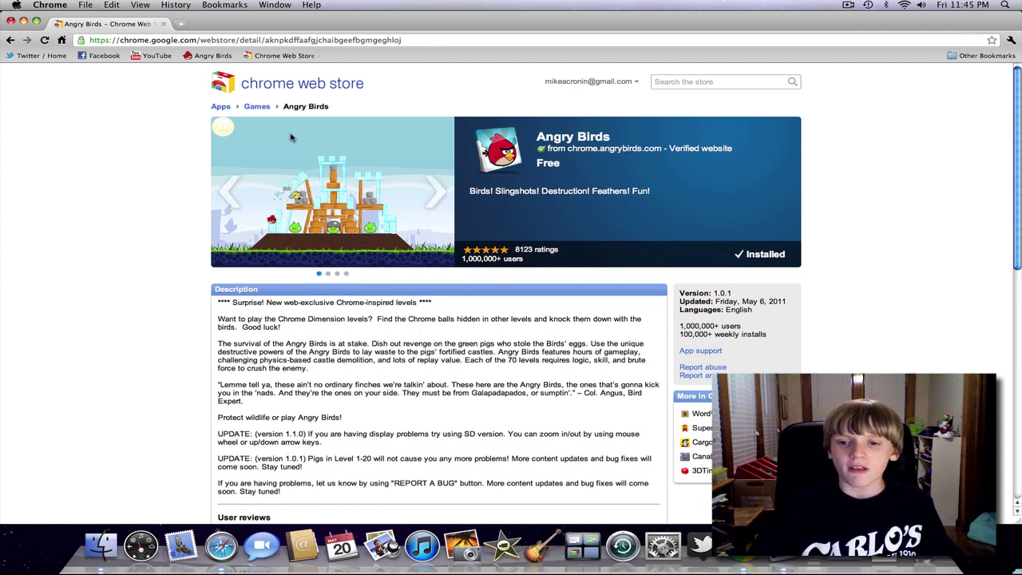
Step: Go to the home page, then load chrome.angrybirds.com from the Angry Birds bookmark
{"action": "left_click", "coordinate": [63, 42]}
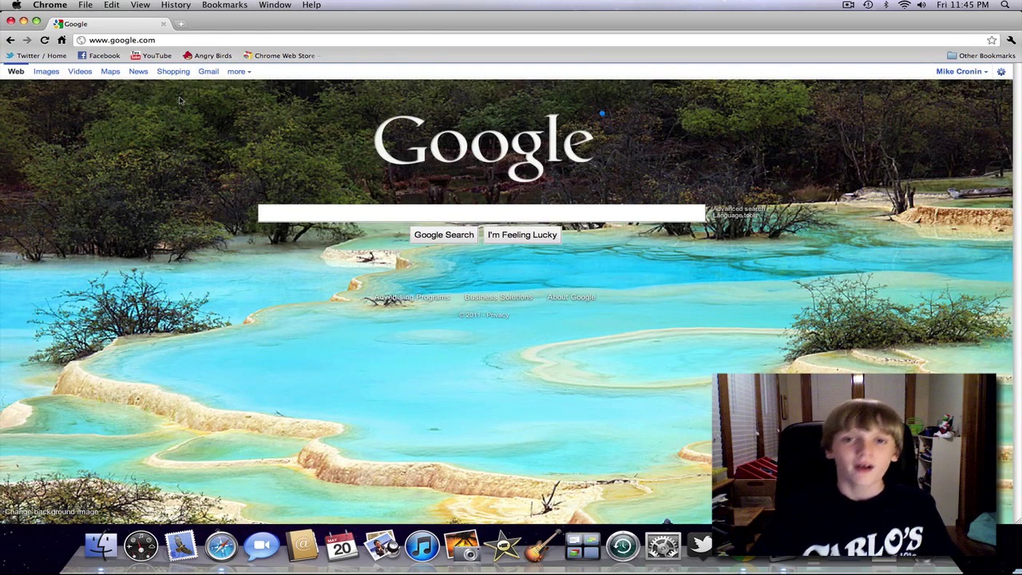
{"action": "left_click", "coordinate": [206, 55]}
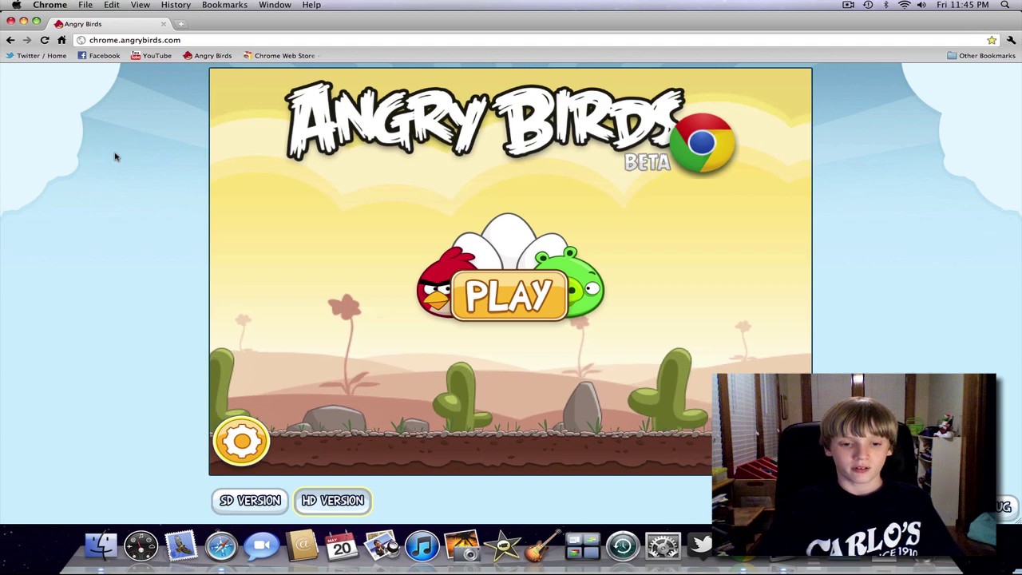
Step: Mute the game sound and start level 5 of the Poached Eggs episode
{"action": "left_click", "coordinate": [244, 441]}
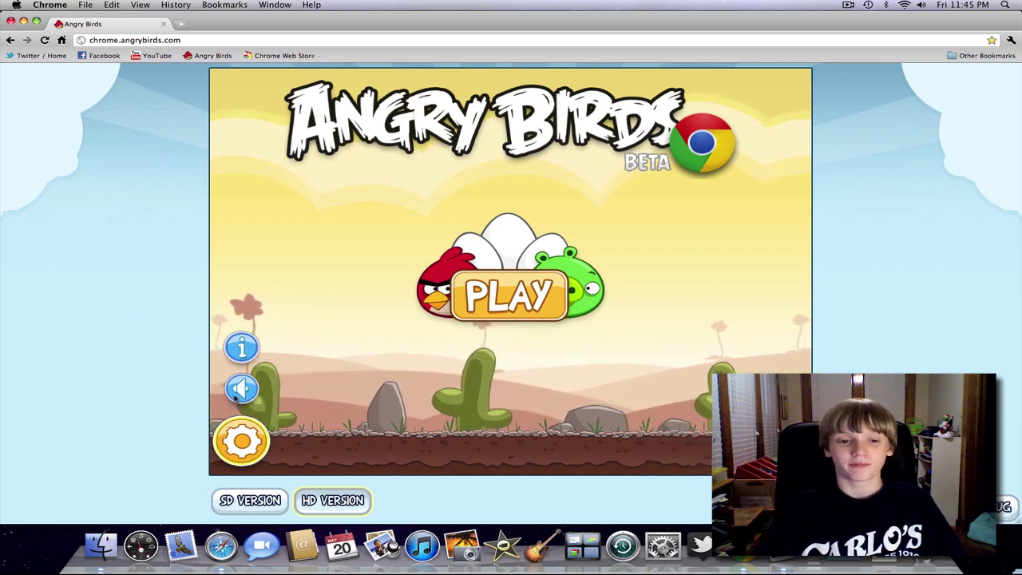
{"action": "left_click", "coordinate": [242, 388]}
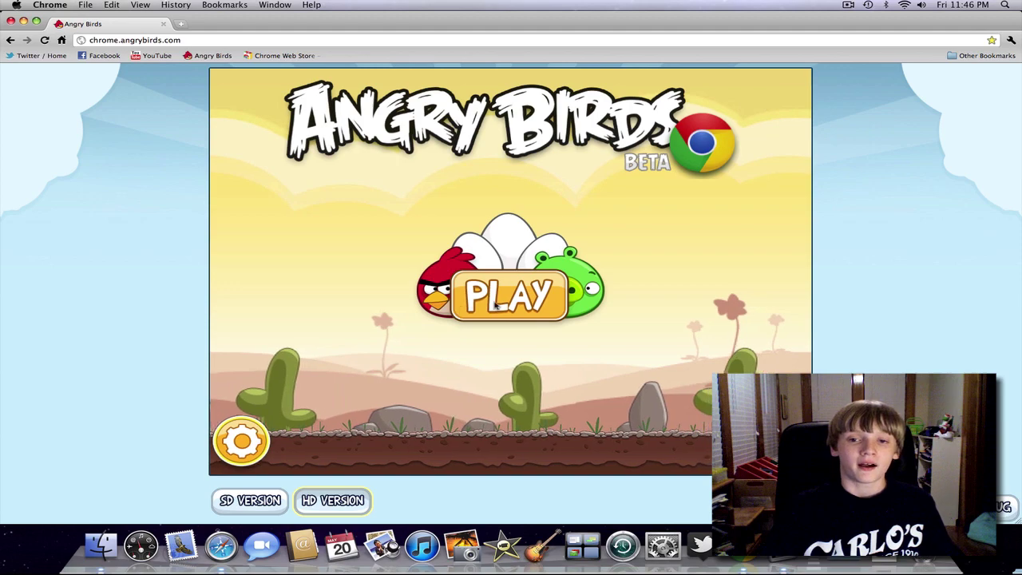
{"action": "left_click", "coordinate": [560, 278]}
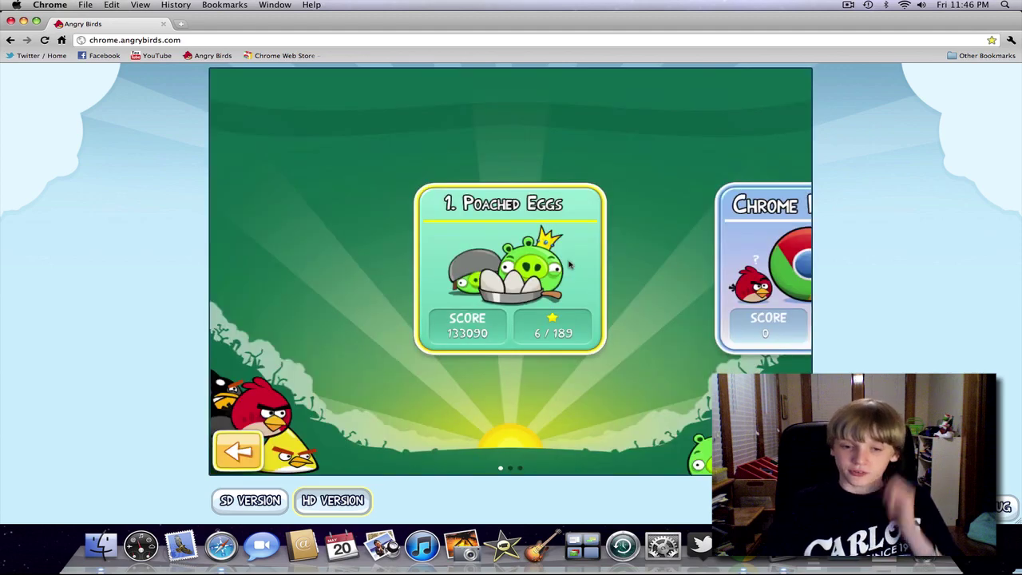
{"action": "left_click", "coordinate": [569, 265]}
{"action": "left_click", "coordinate": [599, 128]}
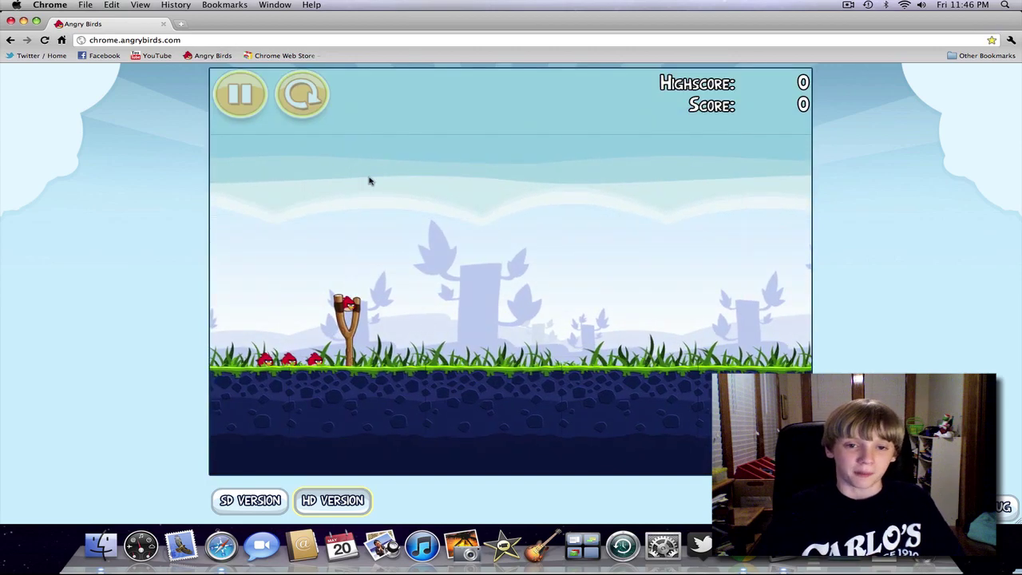
Step: Fling a bird into the pig tower for 25410 points, then request the SD version
{"action": "left_click_drag", "start_coordinate": [333, 310], "coordinate": [301, 339]}
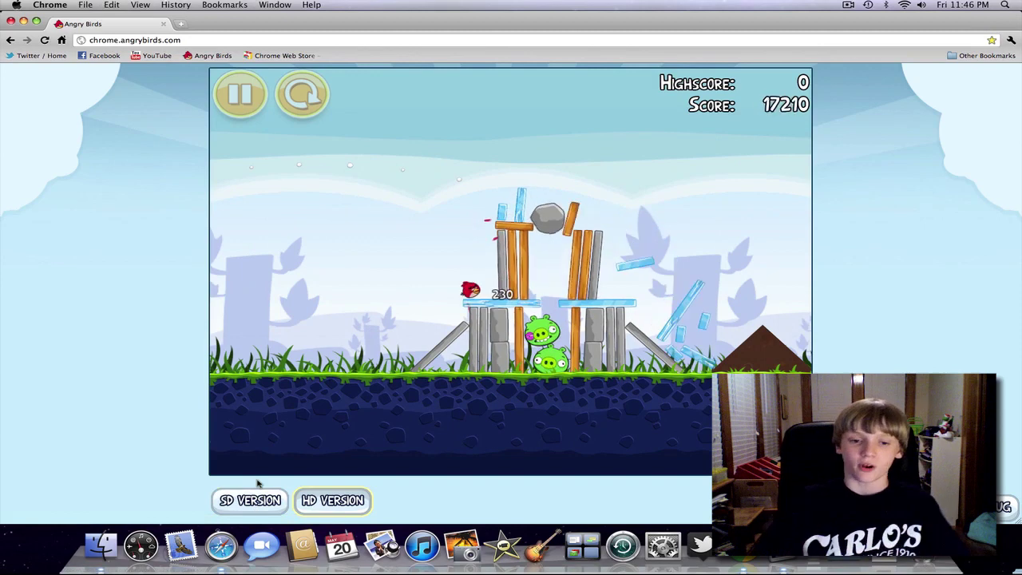
{"action": "left_click", "coordinate": [259, 499]}
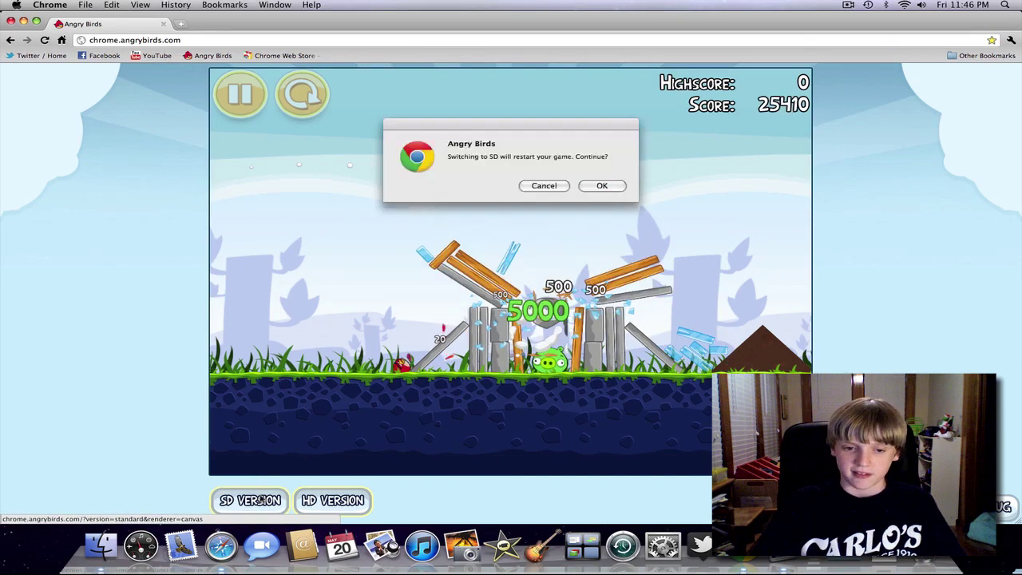
Step: Confirm the switch to SD, start level 5 again, and fling a bird
{"action": "left_click", "coordinate": [602, 186]}
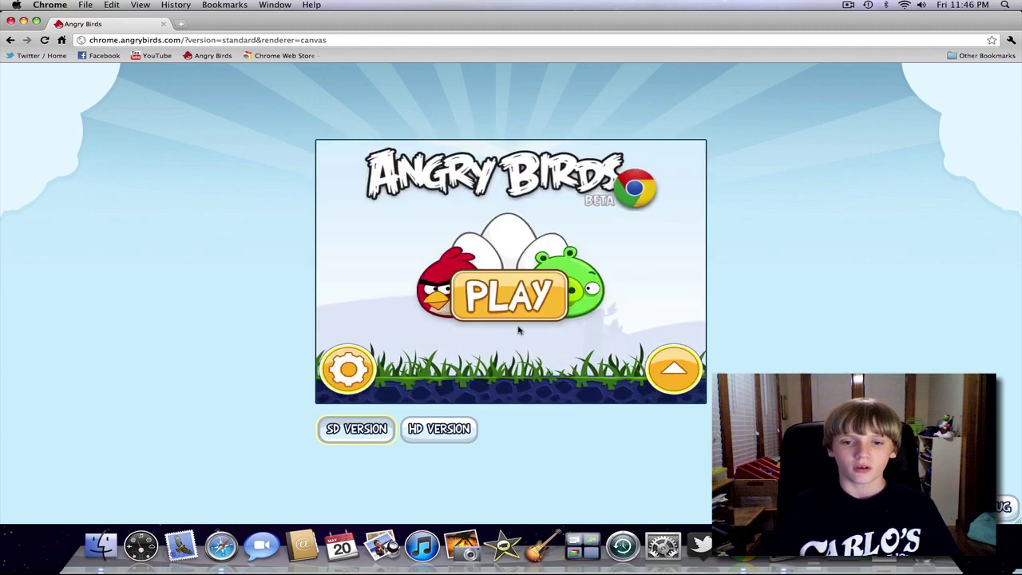
{"action": "left_click", "coordinate": [509, 296]}
{"action": "left_click", "coordinate": [556, 192]}
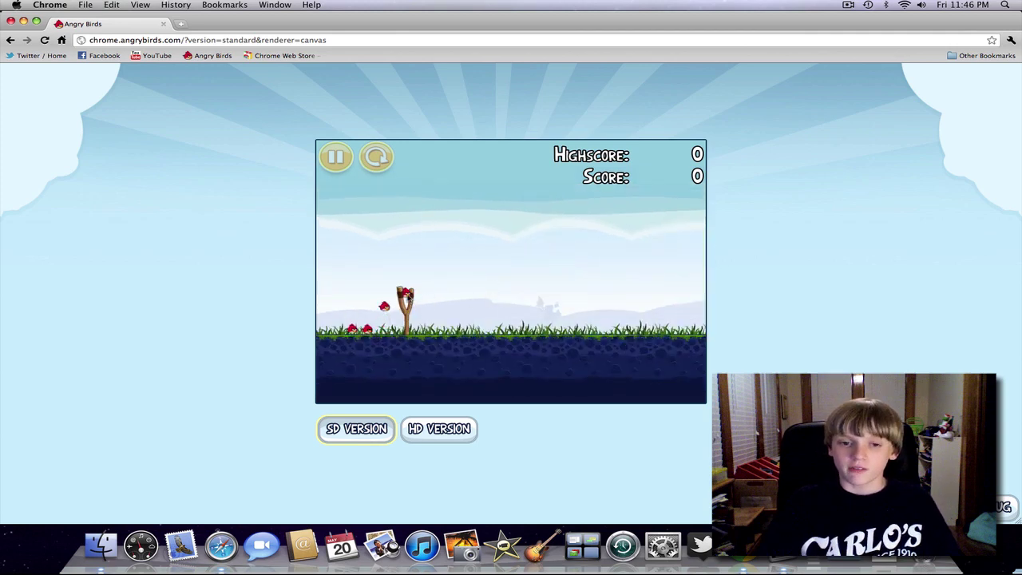
{"action": "left_click_drag", "start_coordinate": [408, 300], "coordinate": [357, 320]}
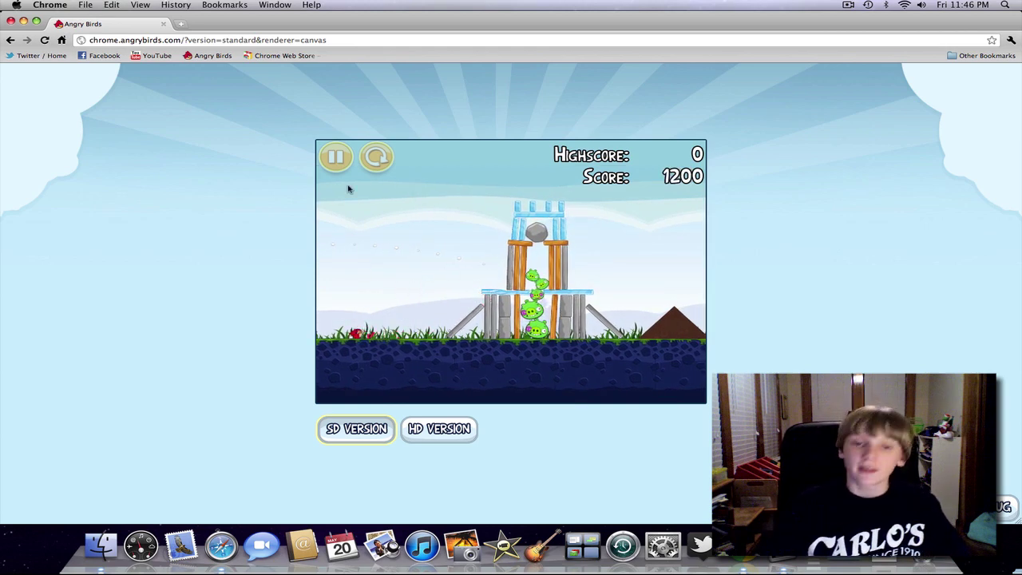
Step: Pause the level and back out through the level and episode lists to the title screen
{"action": "left_click", "coordinate": [342, 160]}
{"action": "left_click", "coordinate": [399, 297]}
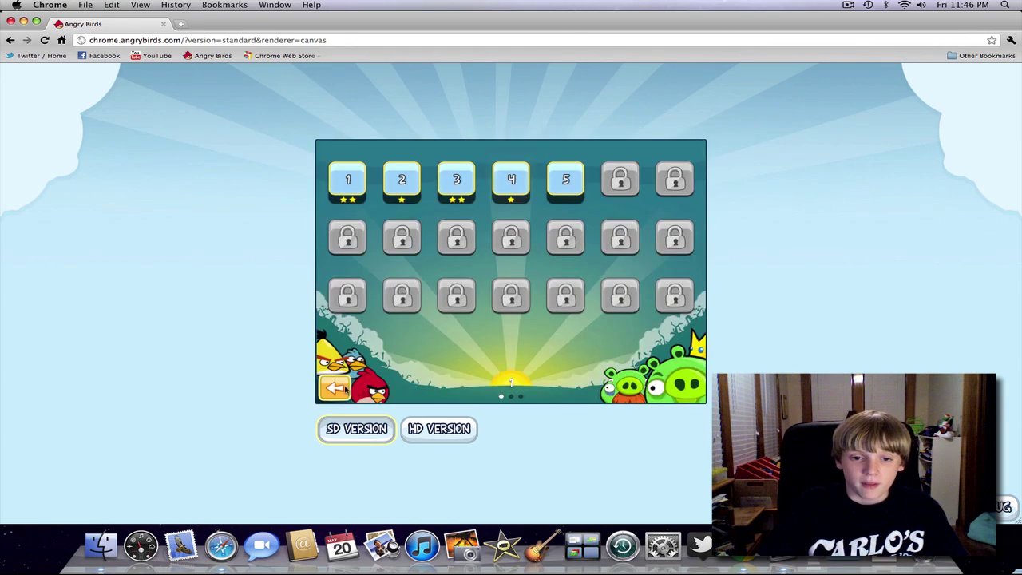
{"action": "left_click", "coordinate": [337, 391]}
{"action": "left_click", "coordinate": [337, 387]}
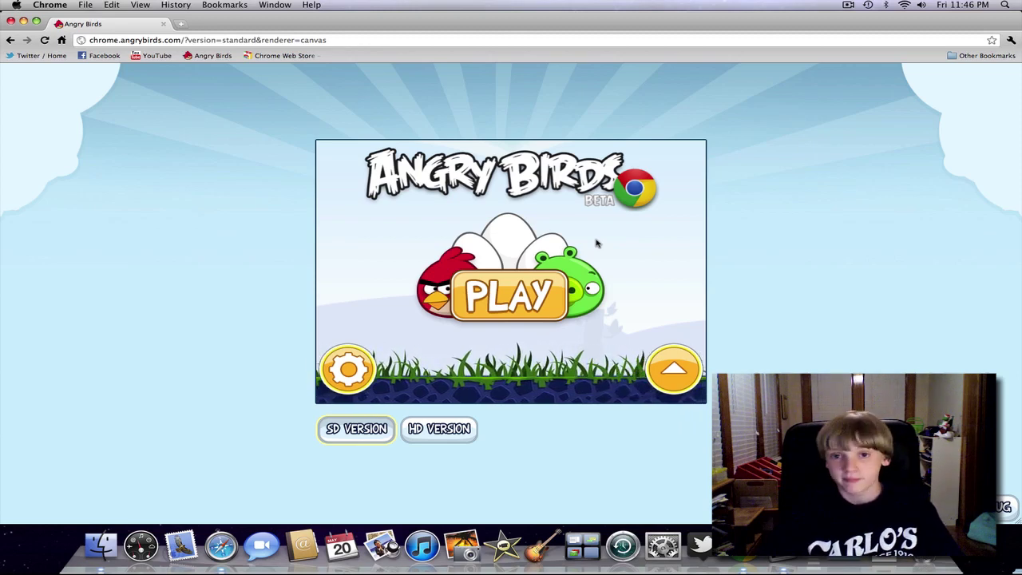
Step: Switch Angry Birds back to HD, then open the Chrome Web Store bookmark
{"action": "left_click", "coordinate": [438, 431]}
{"action": "left_click", "coordinate": [599, 184]}
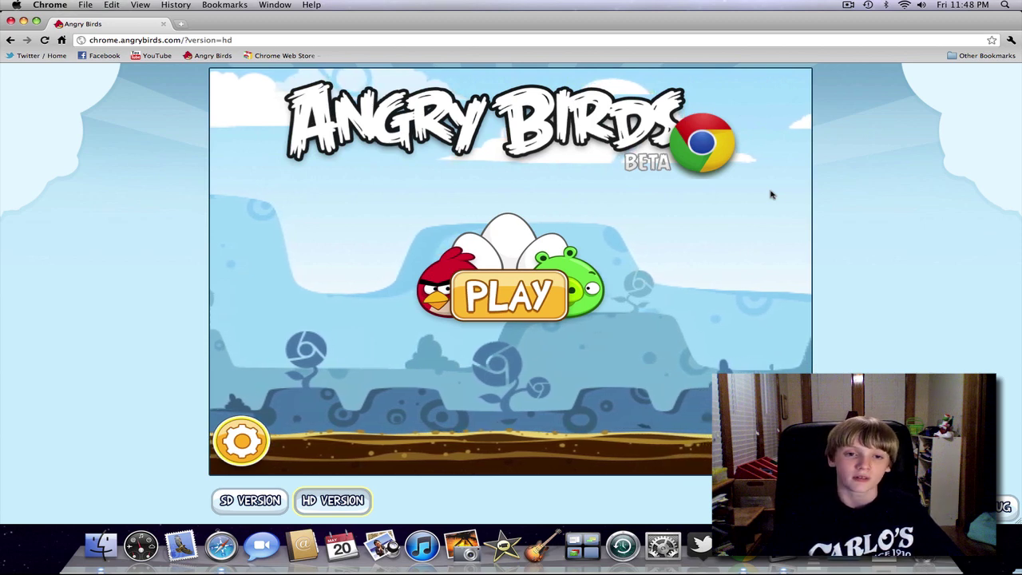
{"action": "left_click", "coordinate": [294, 55]}
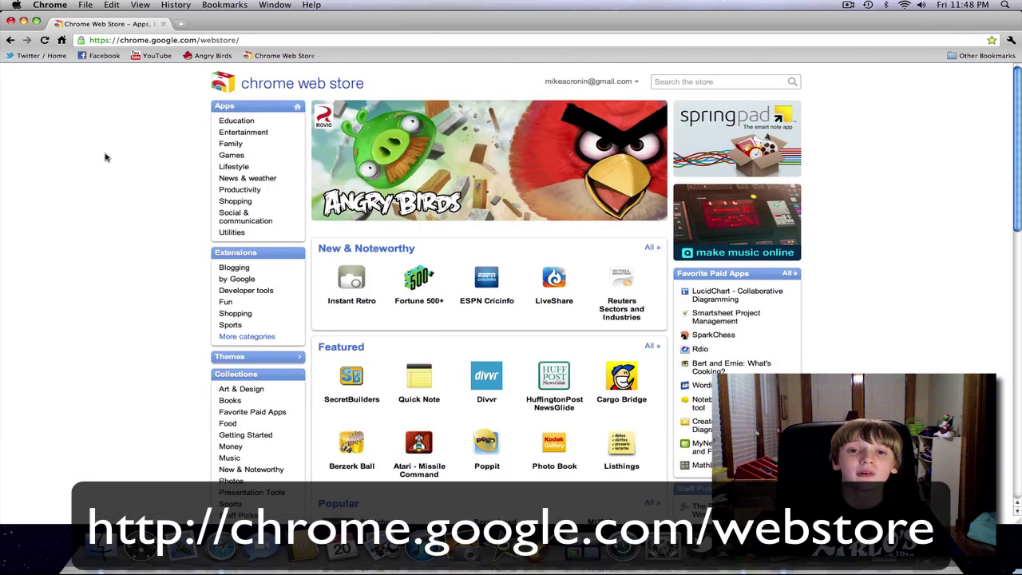
{"action": "left_click", "coordinate": [848, 5]}
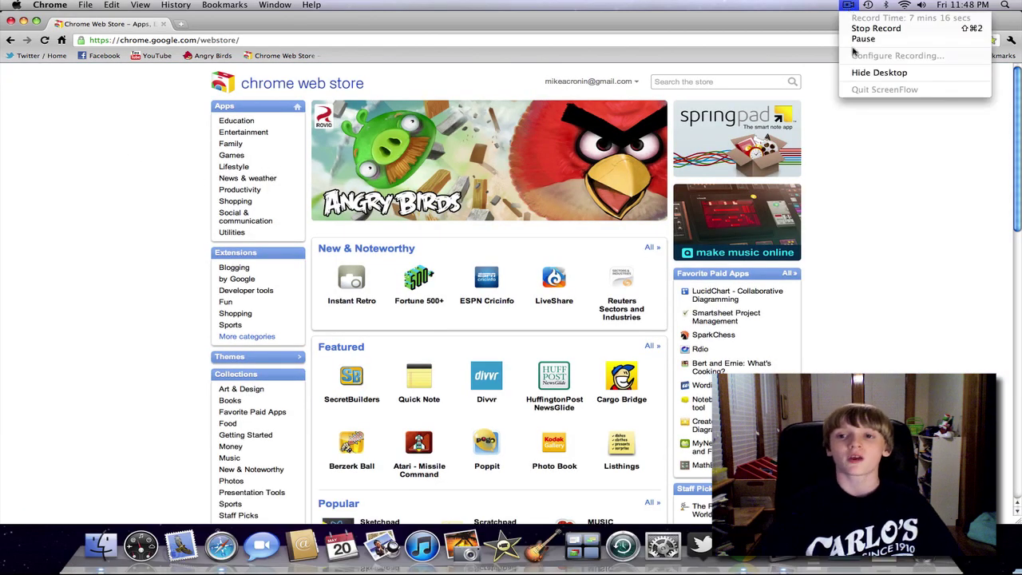